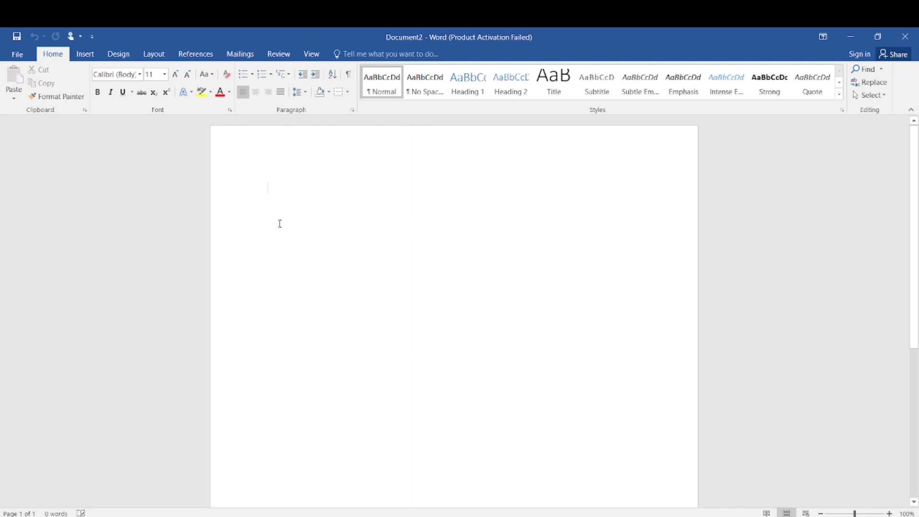
Step: Set the font to Times New Roman at size 12
{"action": "left_click", "coordinate": [140, 75]}
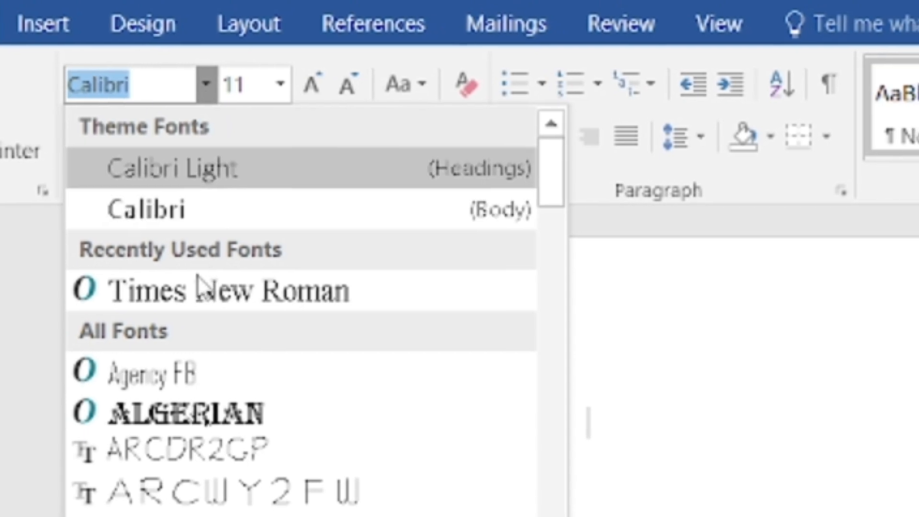
{"action": "left_click", "coordinate": [180, 291]}
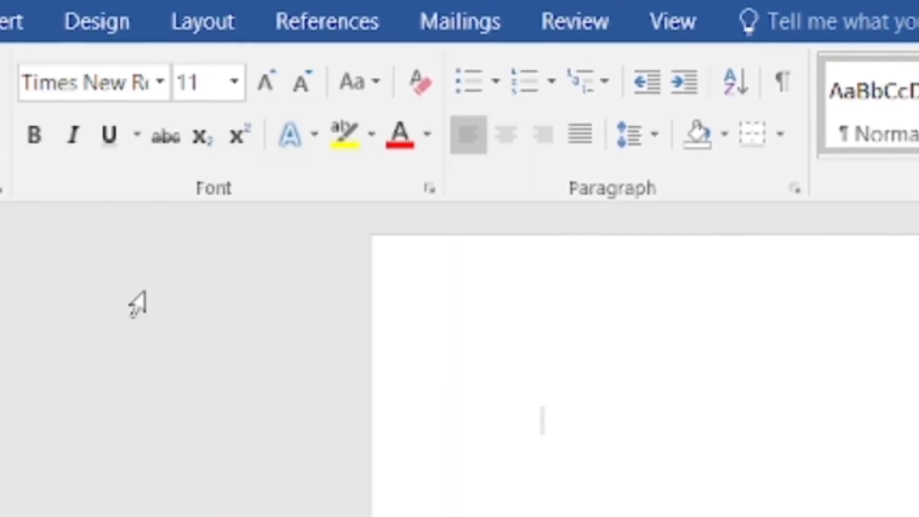
{"action": "left_click", "coordinate": [222, 81]}
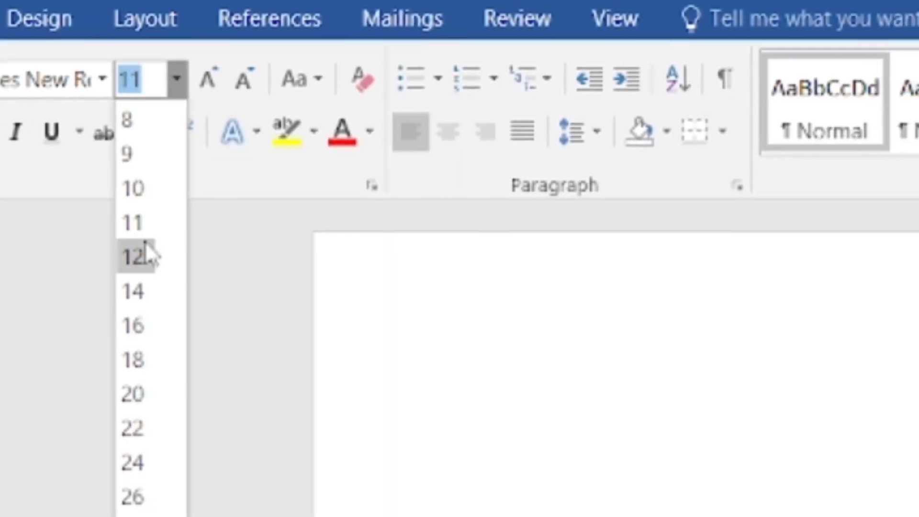
{"action": "left_click", "coordinate": [139, 256]}
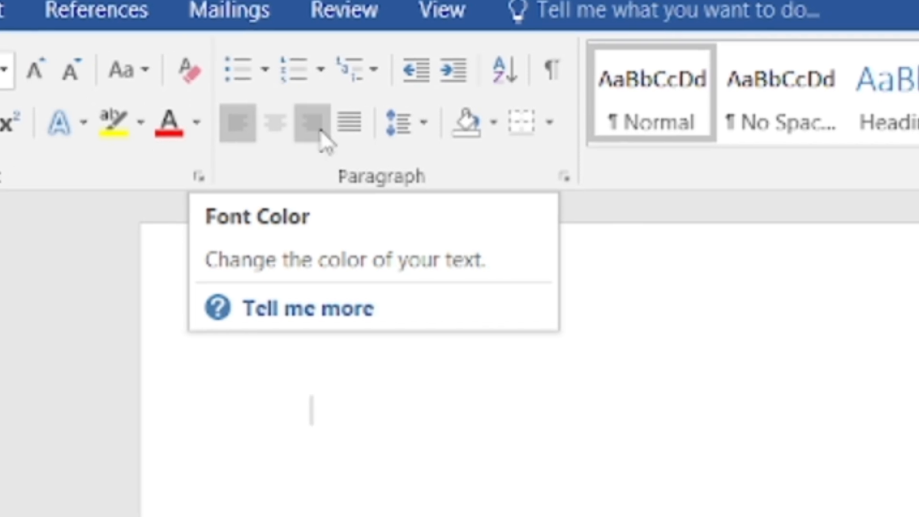
Step: Apply 2.0 line spacing and tick 'Don't add space between paragraphs of the same style'
{"action": "left_click", "coordinate": [411, 123]}
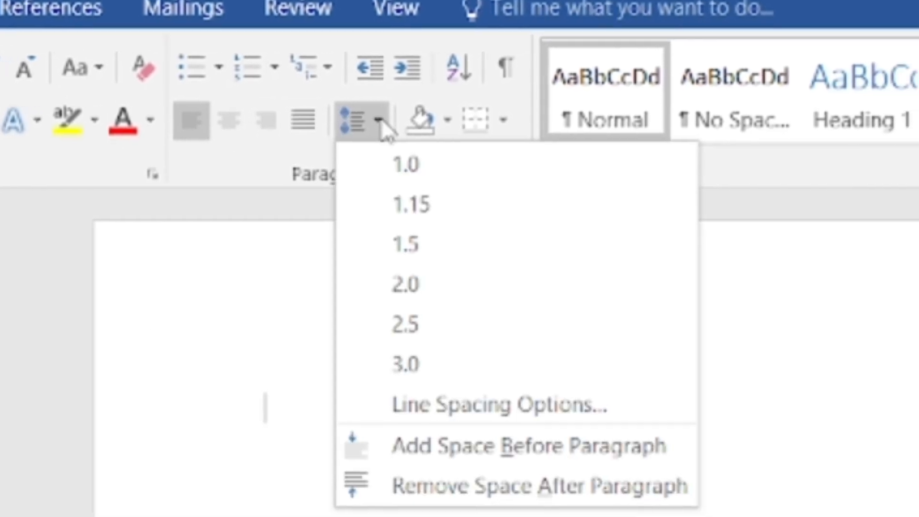
{"action": "left_click", "coordinate": [378, 275]}
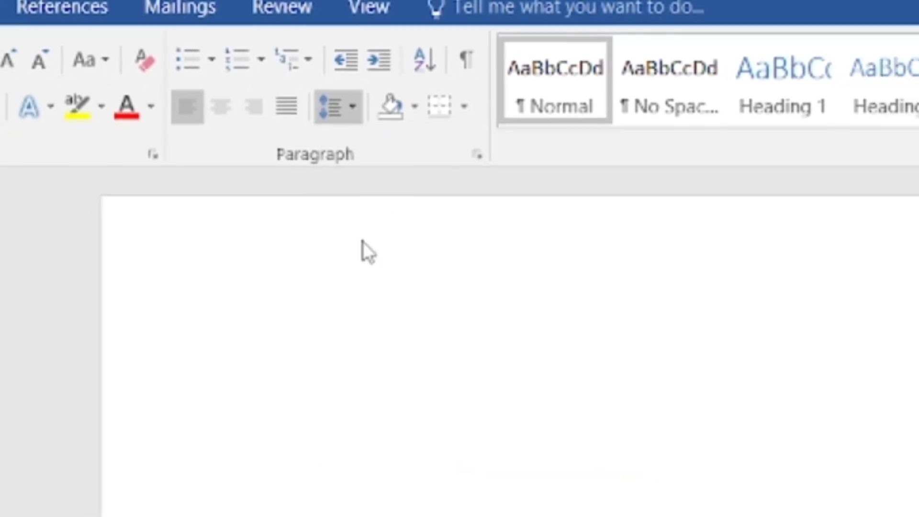
{"action": "left_click", "coordinate": [347, 102]}
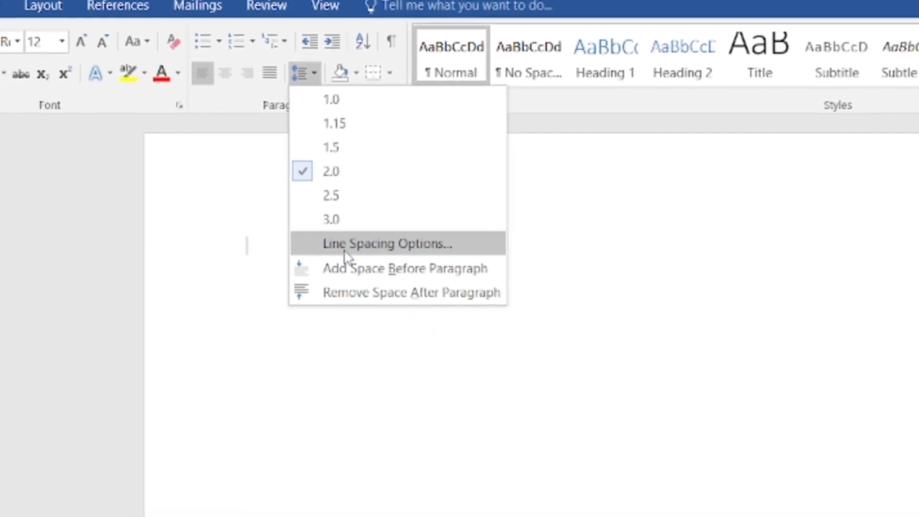
{"action": "left_click", "coordinate": [365, 287]}
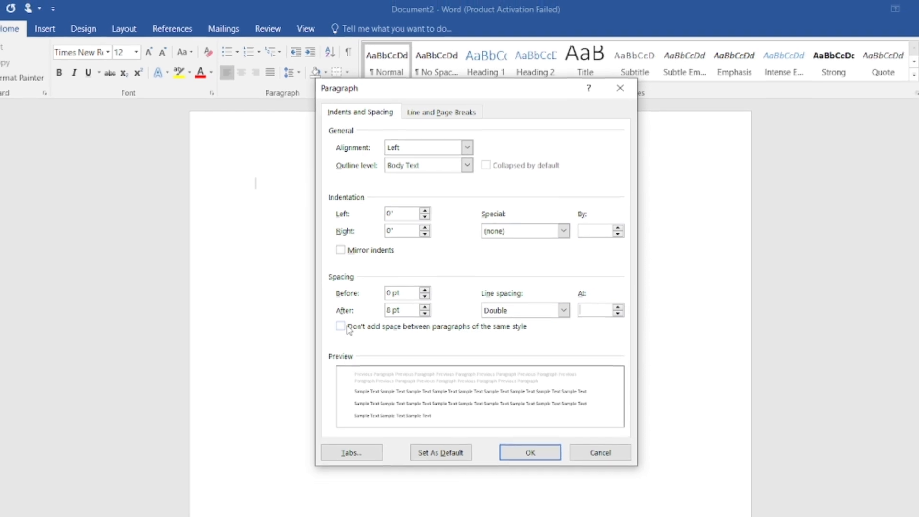
{"action": "left_click", "coordinate": [340, 322]}
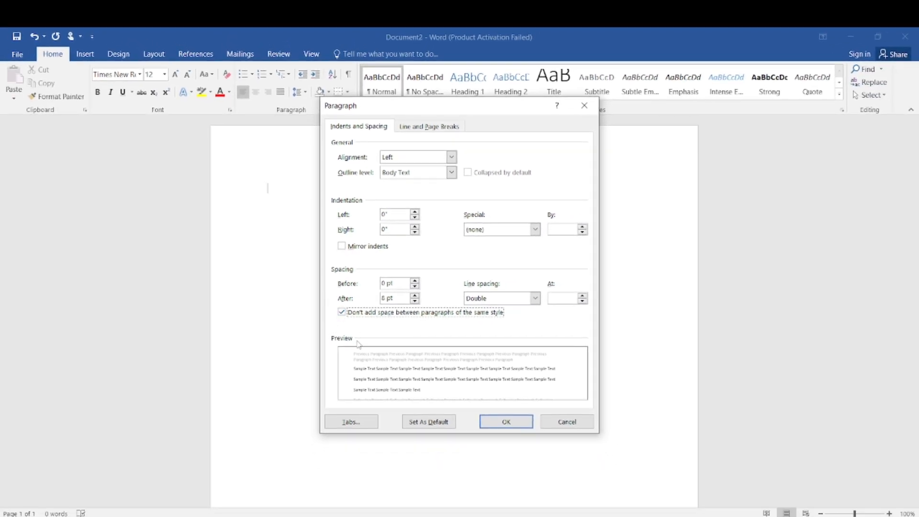
{"action": "left_click", "coordinate": [502, 424]}
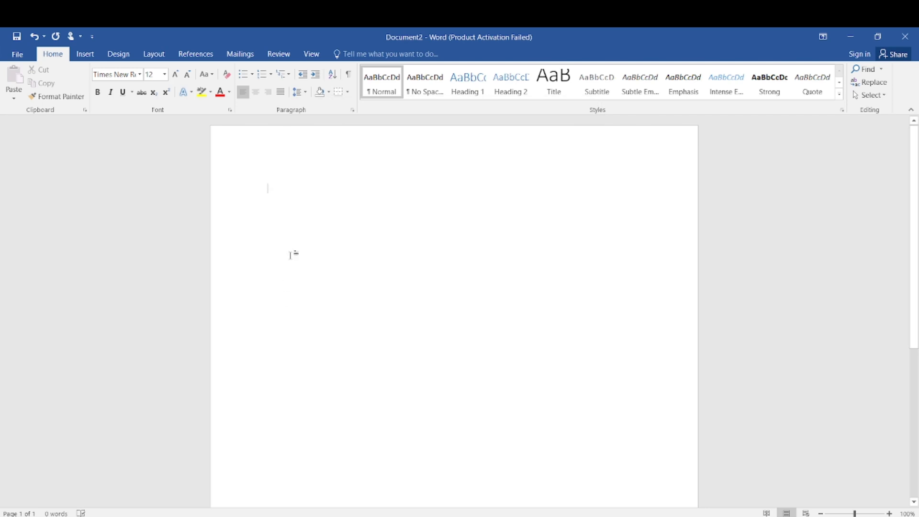
Step: Apply the Normal margin preset, 1 inch on every side
{"action": "left_click", "coordinate": [153, 54]}
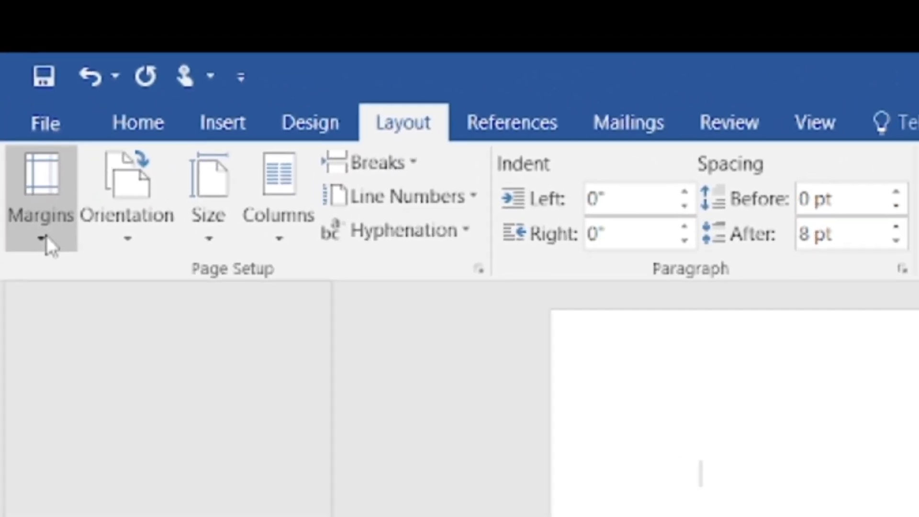
{"action": "left_click", "coordinate": [40, 217]}
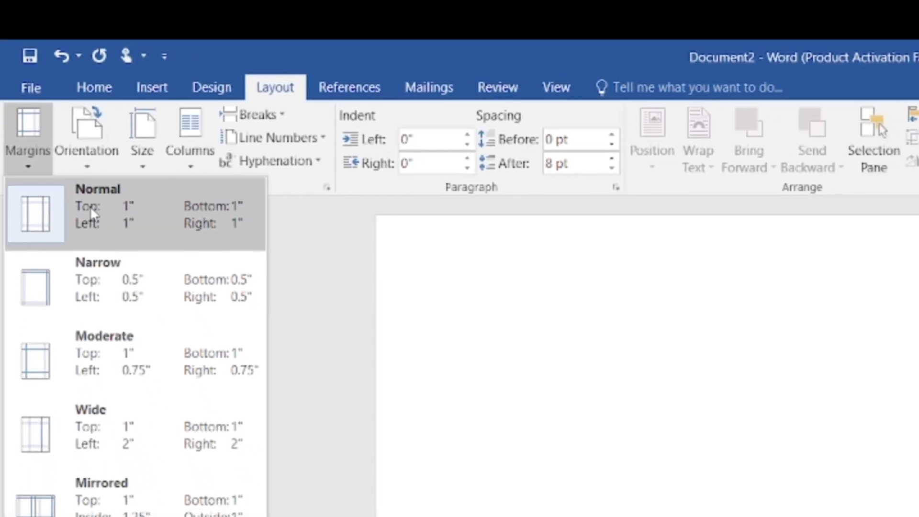
{"action": "left_click", "coordinate": [102, 214]}
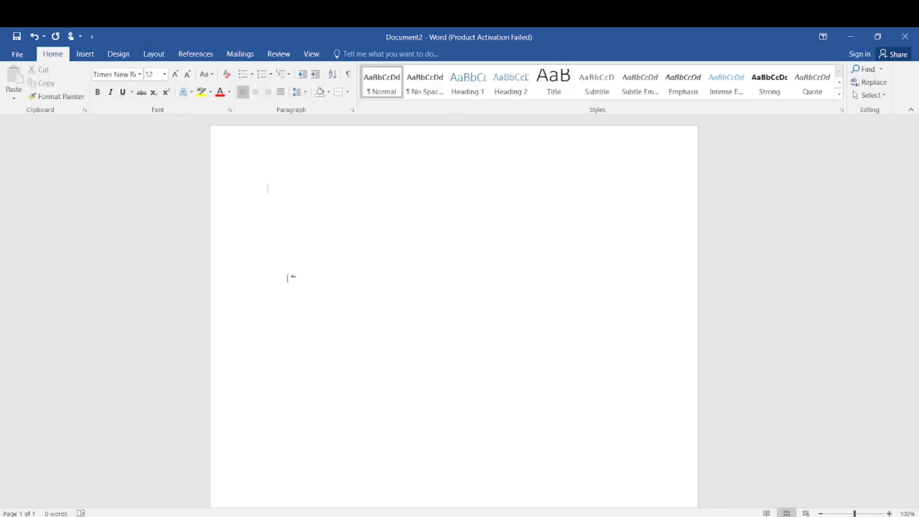
Step: Type a centred bold title lower on page 1: 'Design and Analysis of a Suitable Road Structures'
{"action": "key", "text": "Return"}
{"action": "left_click", "coordinate": [258, 95]}
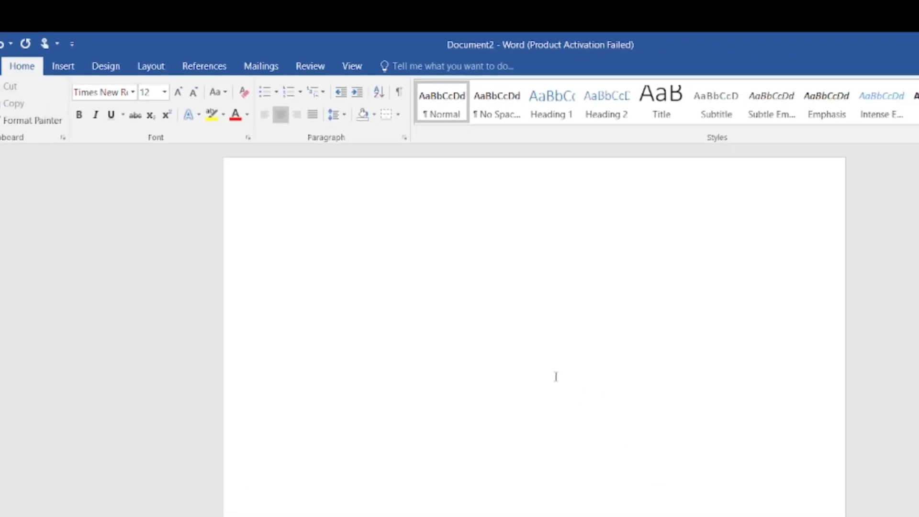
{"action": "key", "text": "ctrl+b"}
{"action": "type", "text": "Design and An"}
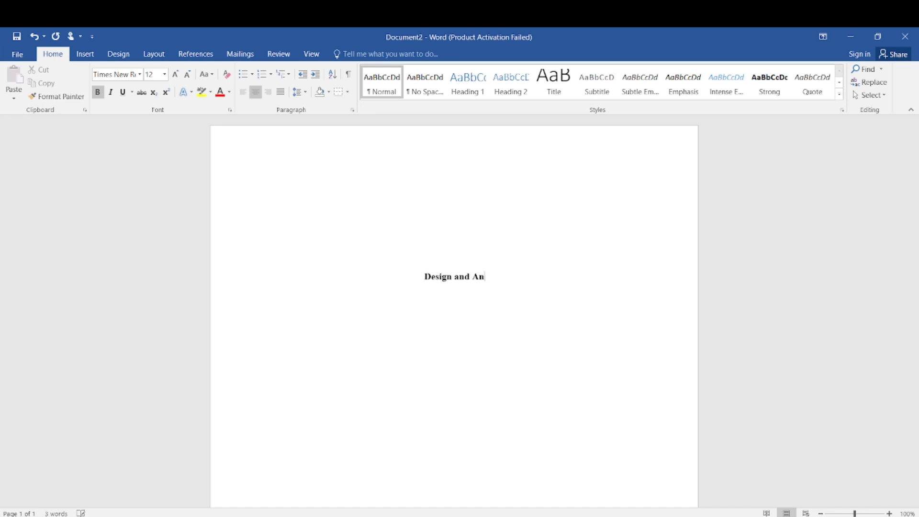
{"action": "type", "text": "alysis of a suitale"}
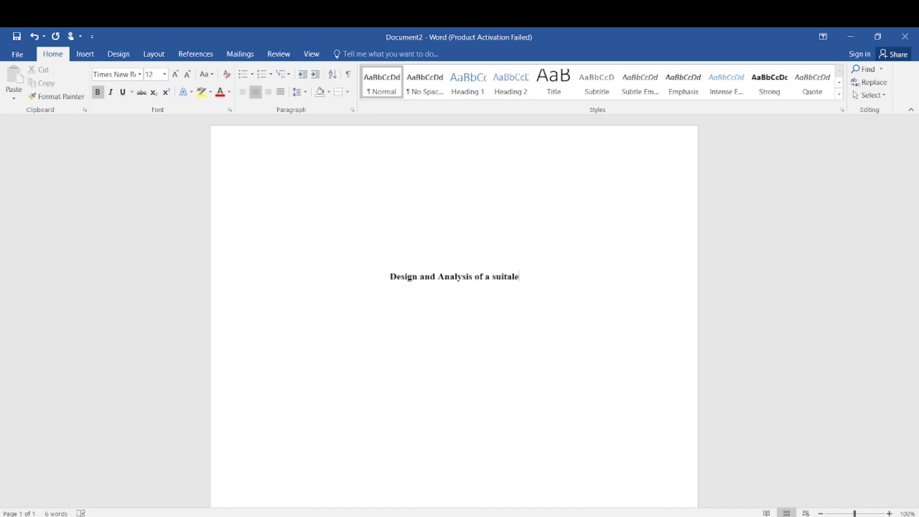
{"action": "key", "text": "Delete"}
{"action": "type", "text": "S"}
{"action": "key", "text": "Right"}
{"action": "key", "text": "Right"}
{"action": "key", "text": "Right"}
{"action": "key", "text": "Right"}
{"action": "type", "text": "ble"}
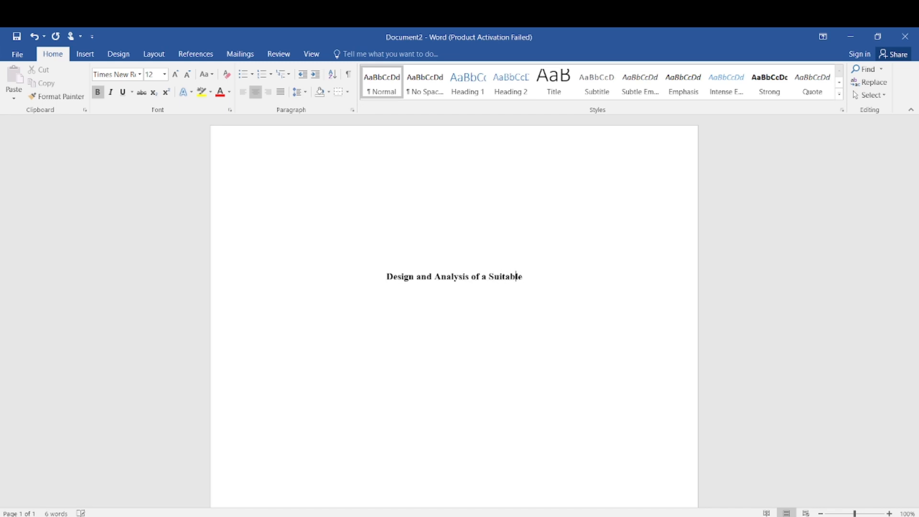
{"action": "type", "text": " Road"}
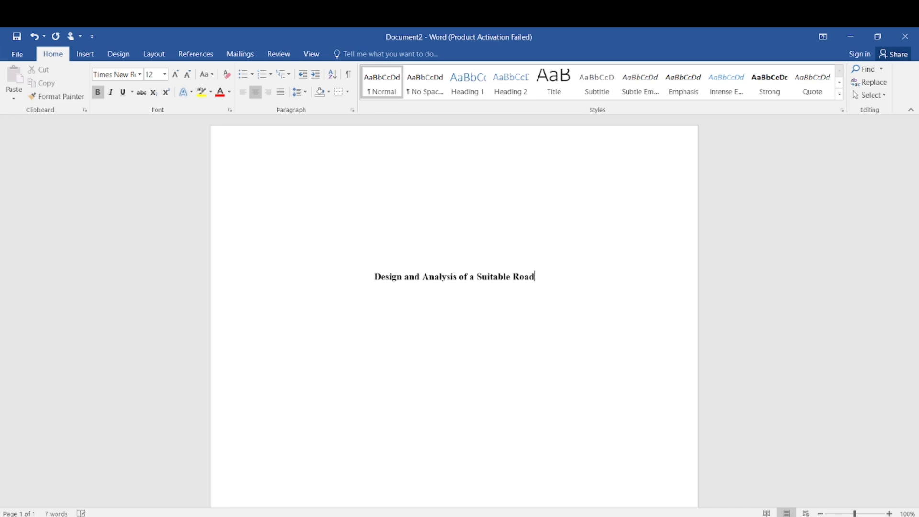
{"action": "type", "text": " Structures"}
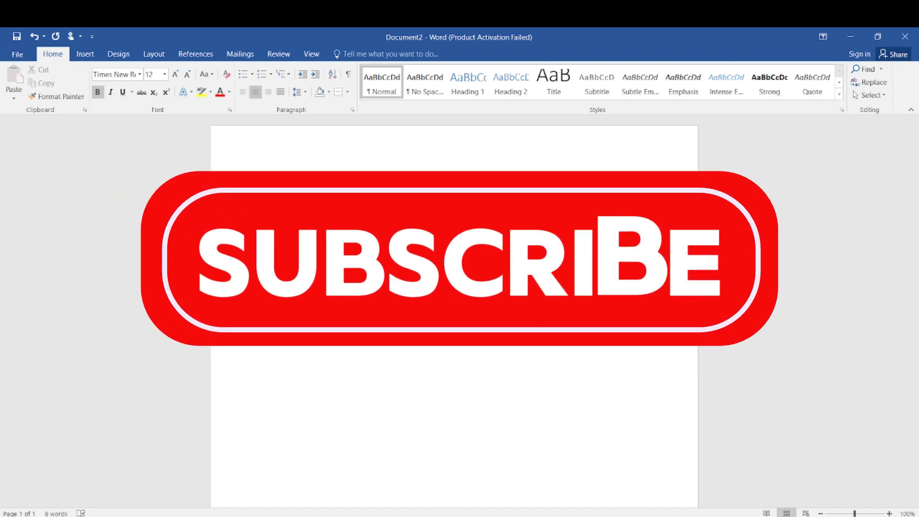
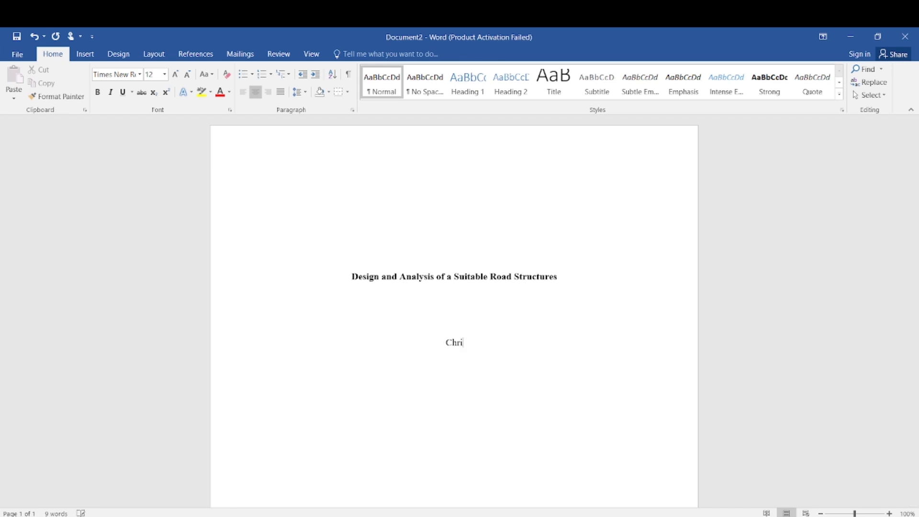
Step: Type the author's full name below the title, capitalizing the surname
{"action": "left_click", "coordinate": [456, 343]}
{"action": "key", "text": "BackSpace"}
{"action": "type", "text": "G"}
{"action": "left_click", "coordinate": [441, 362]}
Step: Add lines for the University of Nairobi department, CE302 course with instructor, and 'August 14,2024'
{"action": "key", "text": "Return"}
{"action": "type", "text": "Depa"}
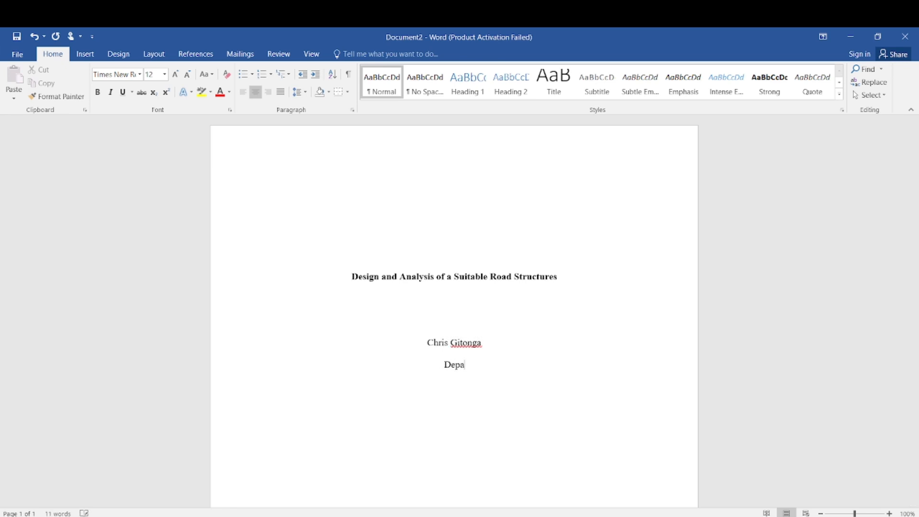
{"action": "type", "text": "rtment of Civil "}
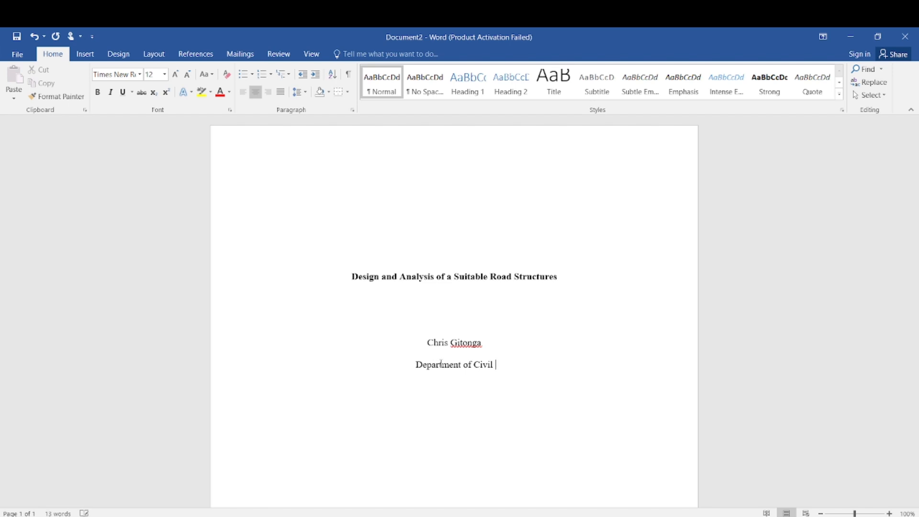
{"action": "type", "text": "Engineering, University of Nairobi"}
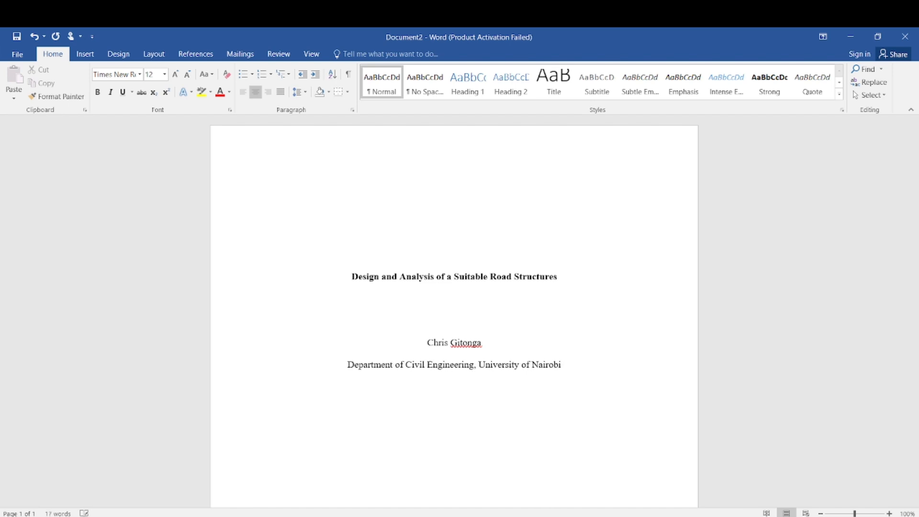
{"action": "key", "text": "Return"}
{"action": "type", "text": "CE302: Advanced Stru"}
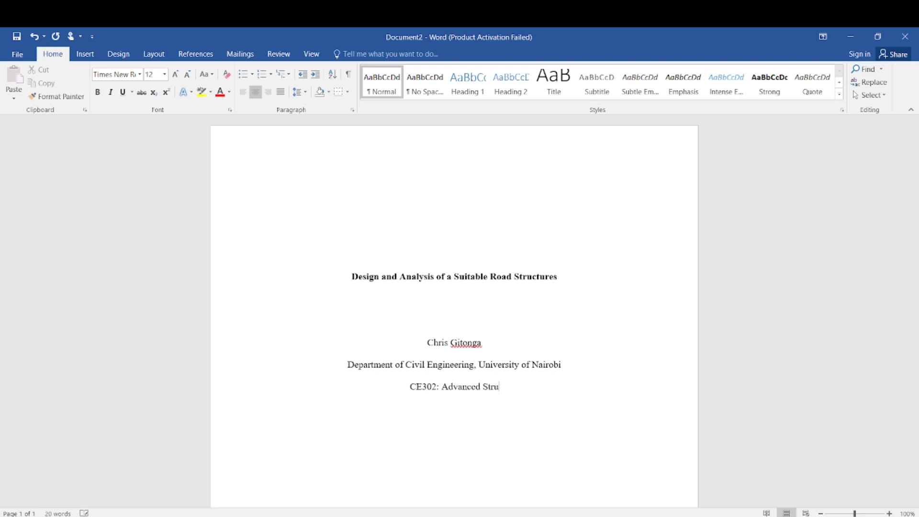
{"action": "type", "text": "ctural Design P"}
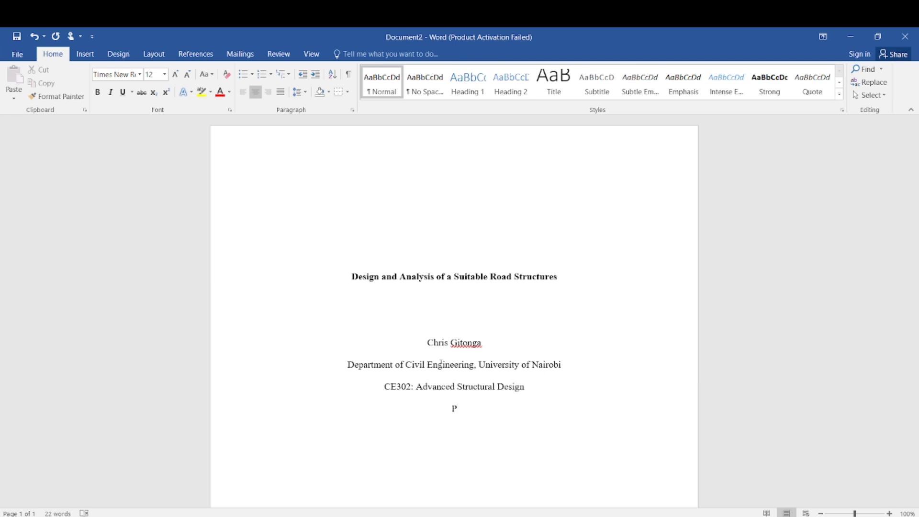
{"action": "key", "text": "Return"}
{"action": "type", "text": "Augus"}
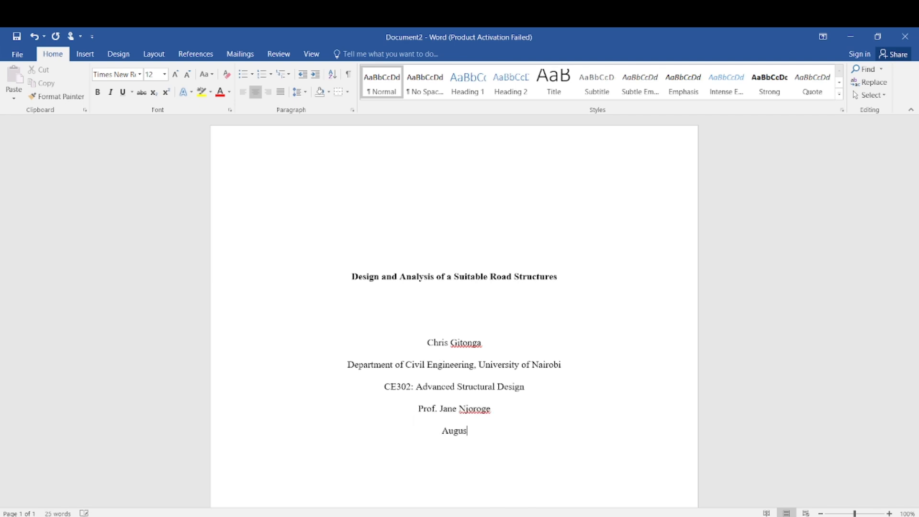
{"action": "type", "text": "t 14,2024"}
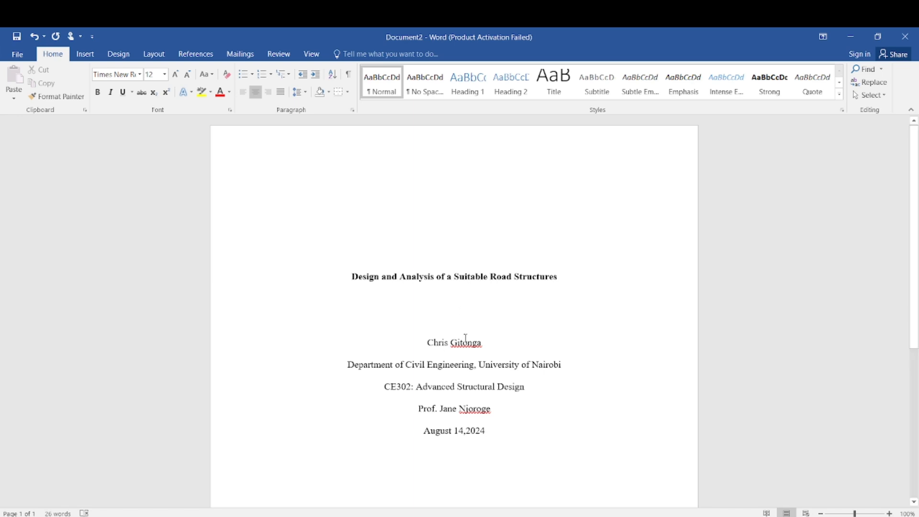
Step: Ignore All spelling flags on the author's and professor's names
{"action": "right_click", "coordinate": [465, 338]}
{"action": "left_click", "coordinate": [397, 426]}
{"action": "right_click", "coordinate": [472, 407]}
{"action": "left_click", "coordinate": [400, 435]}
{"action": "scroll", "coordinate": [499, 432], "scroll_direction": "down", "scroll_amount": 3}
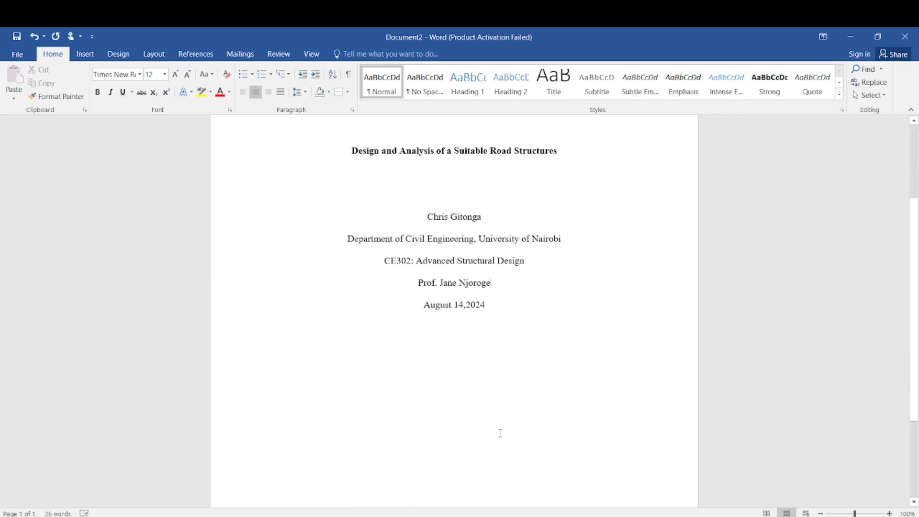
{"action": "left_click", "coordinate": [496, 302]}
{"action": "scroll", "coordinate": [496, 298], "scroll_direction": "up", "scroll_amount": 3}
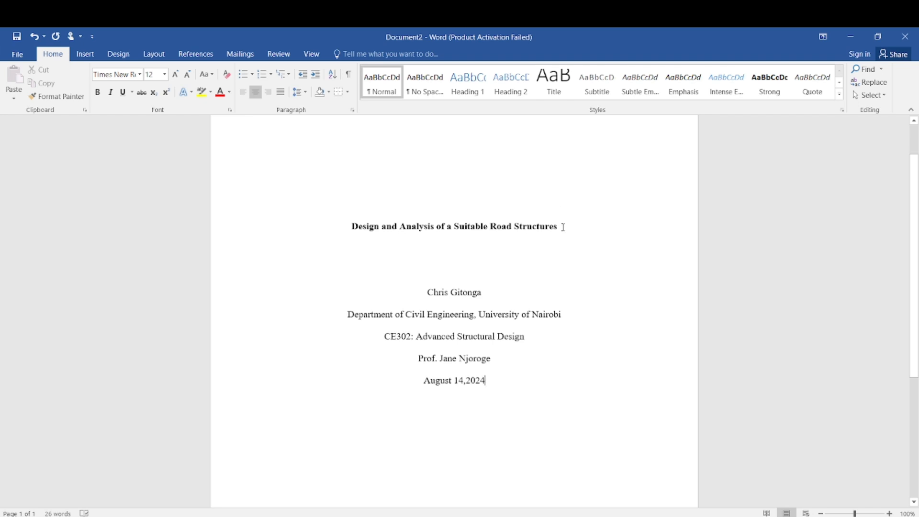
Step: Select and copy the bold title line
{"action": "triple_click", "coordinate": [404, 217]}
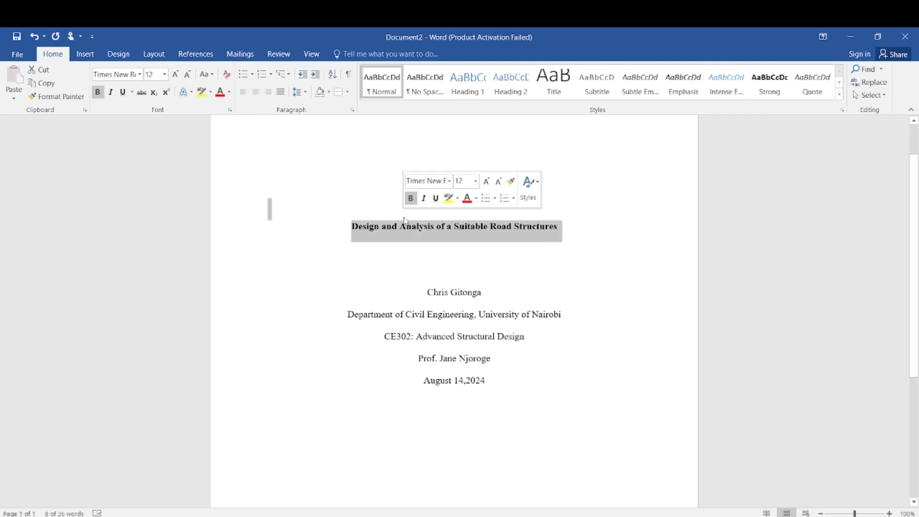
{"action": "left_click", "coordinate": [387, 226]}
{"action": "left_click_drag", "start_coordinate": [354, 224], "coordinate": [689, 226]}
{"action": "key", "text": "ctrl+c"}
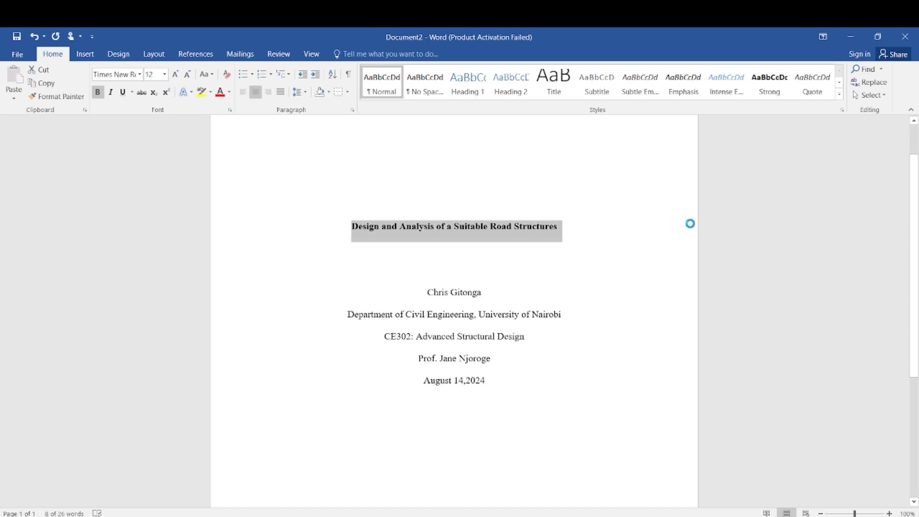
{"action": "left_click", "coordinate": [656, 311]}
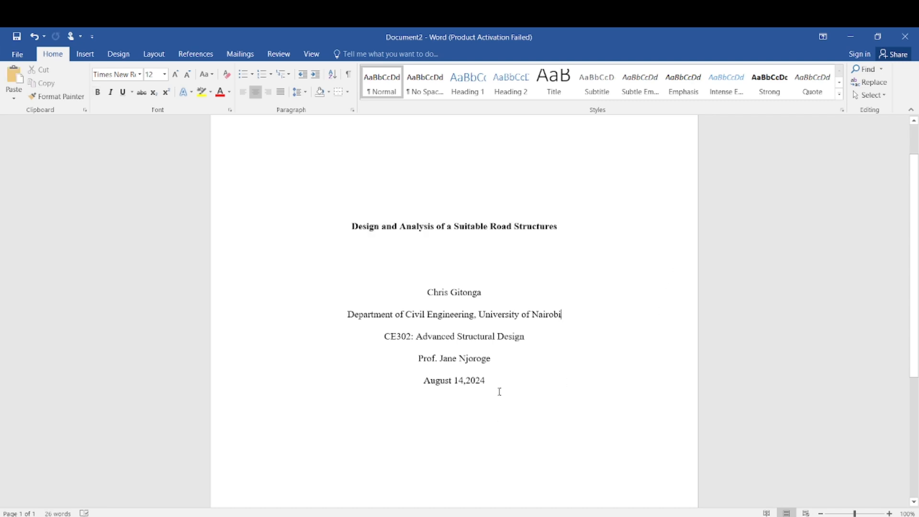
Step: Add blank lines to start page 2 and paste the title there
{"action": "key", "text": "Return"}
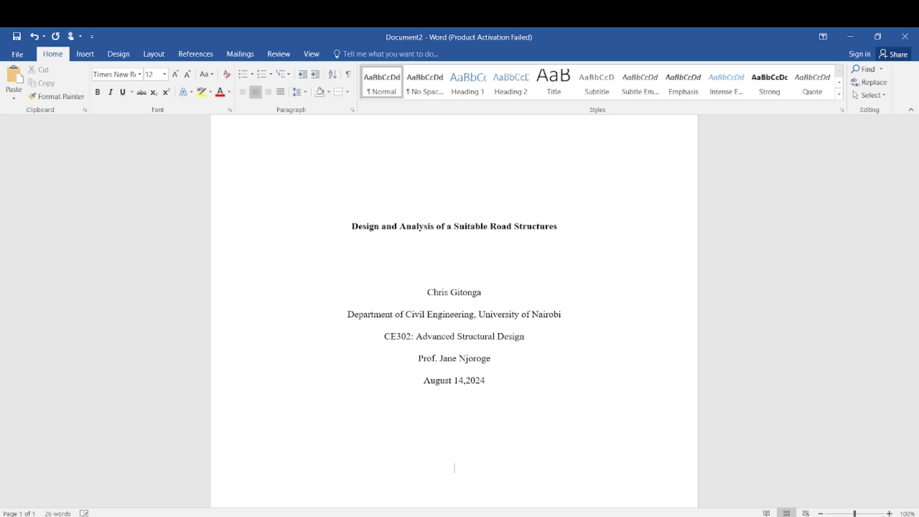
{"action": "key", "text": "Return"}
{"action": "key", "text": "Return"}
{"action": "key", "text": "Return"}
{"action": "key", "text": "Return"}
{"action": "key", "text": "Return"}
{"action": "key", "text": "Return"}
{"action": "key", "text": "Return"}
{"action": "key", "text": "Return"}
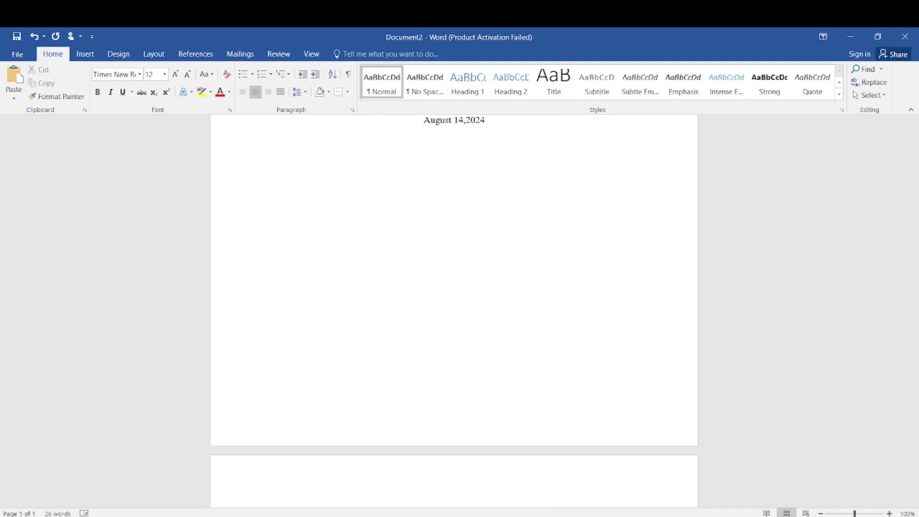
{"action": "key", "text": "Return"}
{"action": "scroll", "coordinate": [454, 395], "scroll_direction": "up", "scroll_amount": 2}
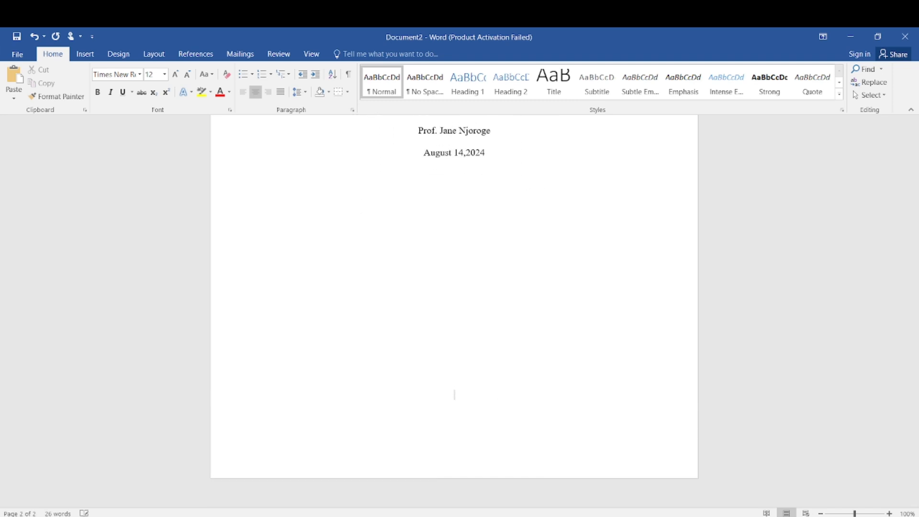
{"action": "key", "text": "Return"}
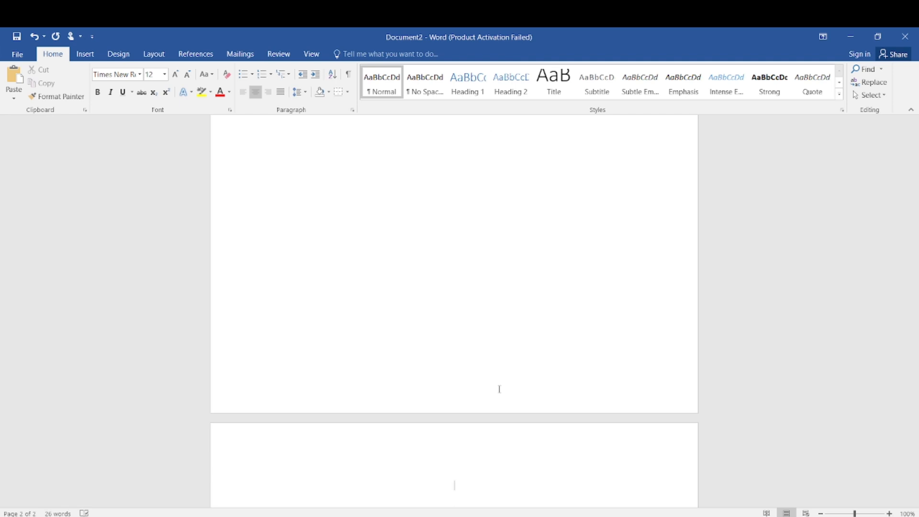
{"action": "key", "text": "ctrl+v"}
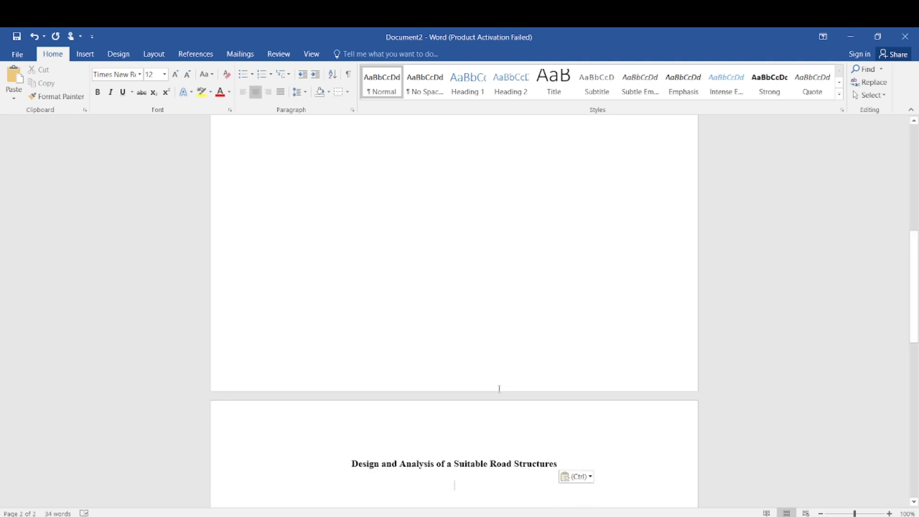
Step: Paste the body paragraph about road structure design below the page 2 title
{"action": "scroll", "coordinate": [566, 435], "scroll_direction": "down", "scroll_amount": 1}
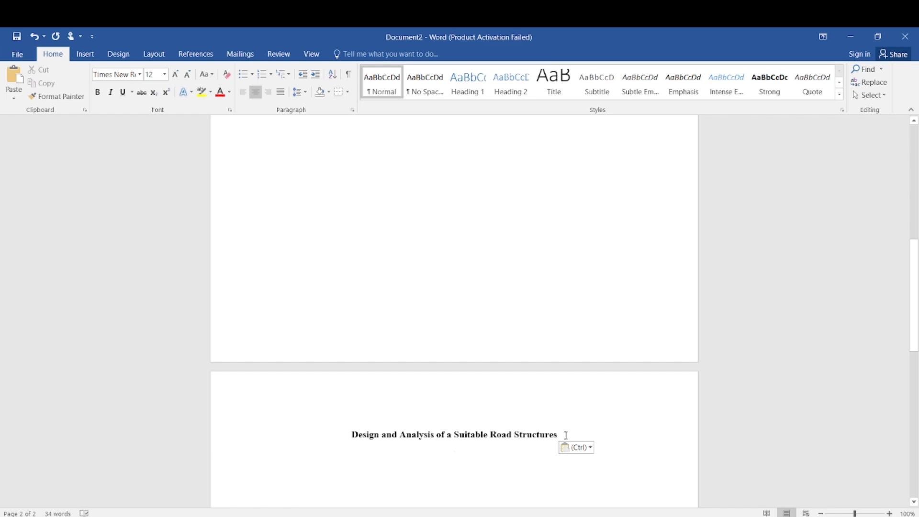
{"action": "type", "text": "The design and analysis of road structures play a critical role in ensuring safe, durable, and efficient transportation networks. As a foundational element of infrastructure development, road structures must be carefully planned and engineered to accommodate various traffic loads, environmental conditions, and usage patterns. This process involves selecting suitable materials, designing proper drainage systems, and adhering to regulatory standards to optimize performance and longevity. The complexities of terrain, soil conditions, and climate necessitate innovative approaches and advanced technologies in road design to minimize maintenance costs and enhance safety. This study explores the key principles and methodologies in designing road structures, highlighting the importance of integrating sustainability, durability, and cost-effectiveness in contemporary road construction practices."}
{"action": "scroll", "coordinate": [619, 276], "scroll_direction": "down", "scroll_amount": 12}
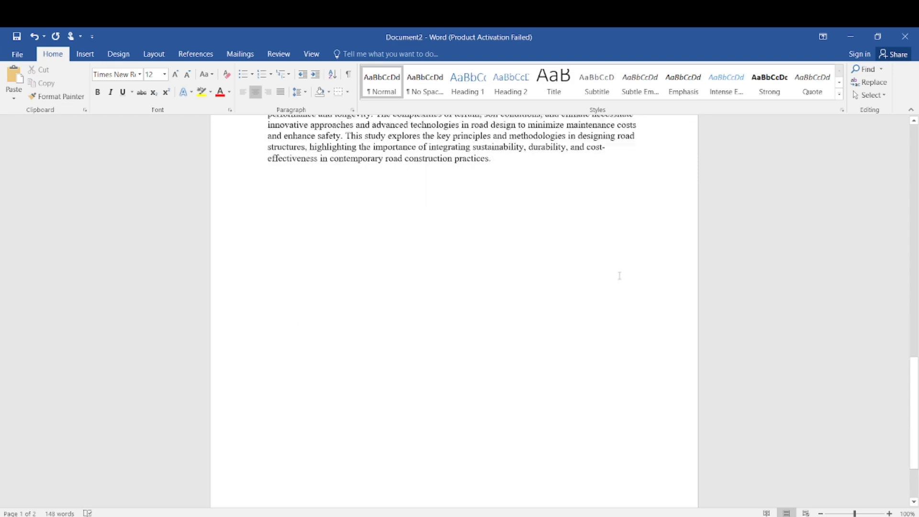
{"action": "scroll", "coordinate": [619, 276], "scroll_direction": "down", "scroll_amount": 3}
{"action": "scroll", "coordinate": [620, 272], "scroll_direction": "up", "scroll_amount": 10}
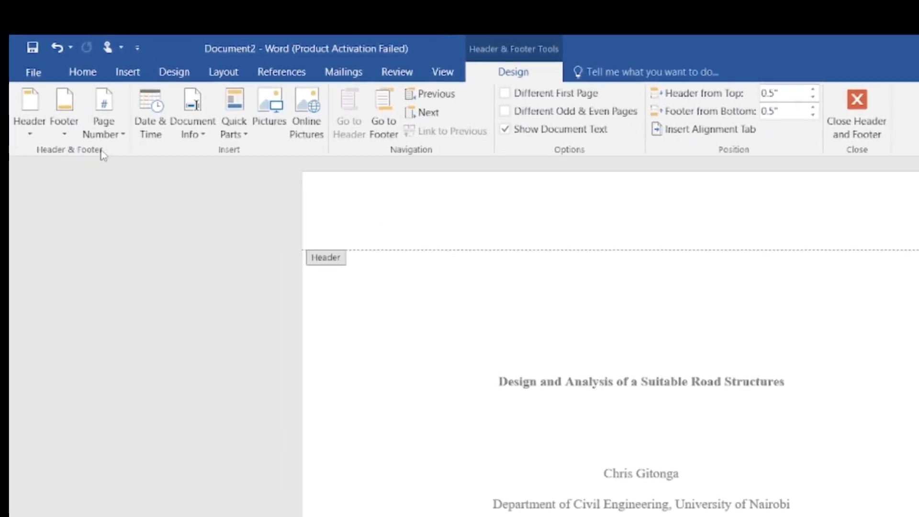
Step: Insert a Plain Number 3 page number at the header's top right, then close the header
{"action": "left_click", "coordinate": [126, 149]}
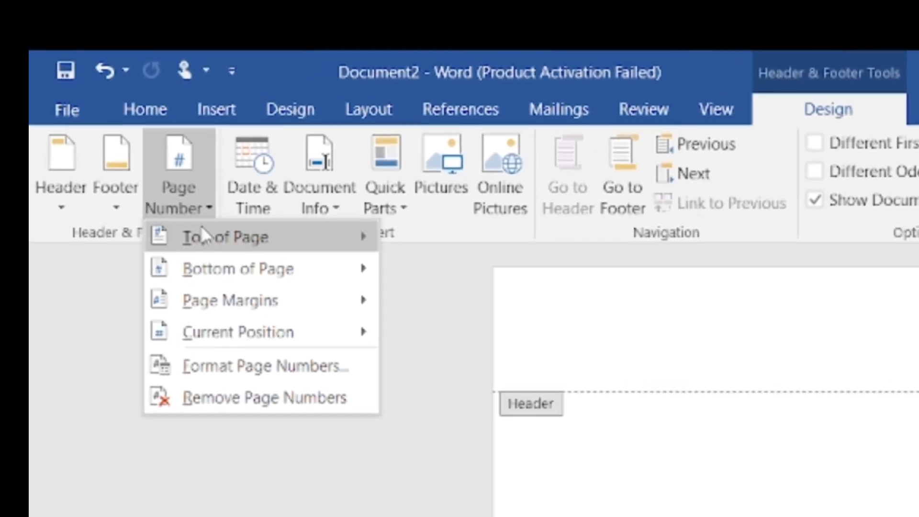
{"action": "mouse_move", "coordinate": [206, 233]}
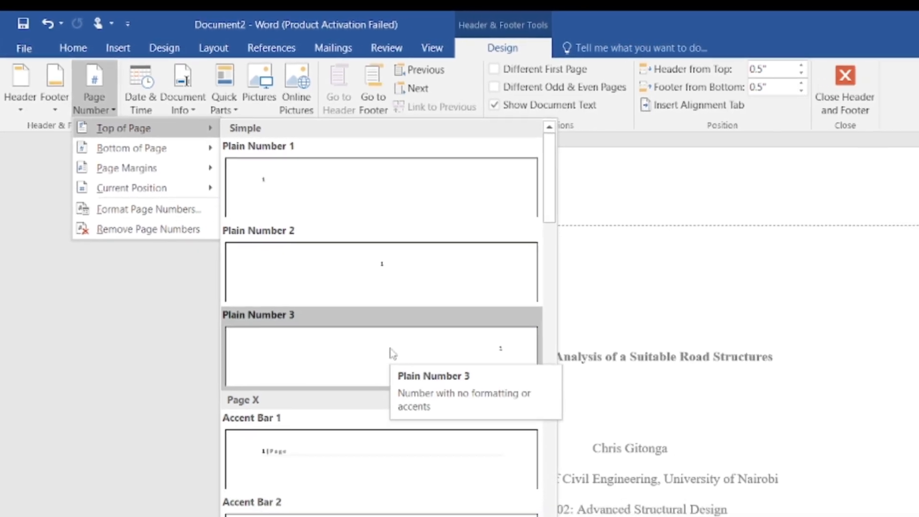
{"action": "left_click", "coordinate": [385, 348]}
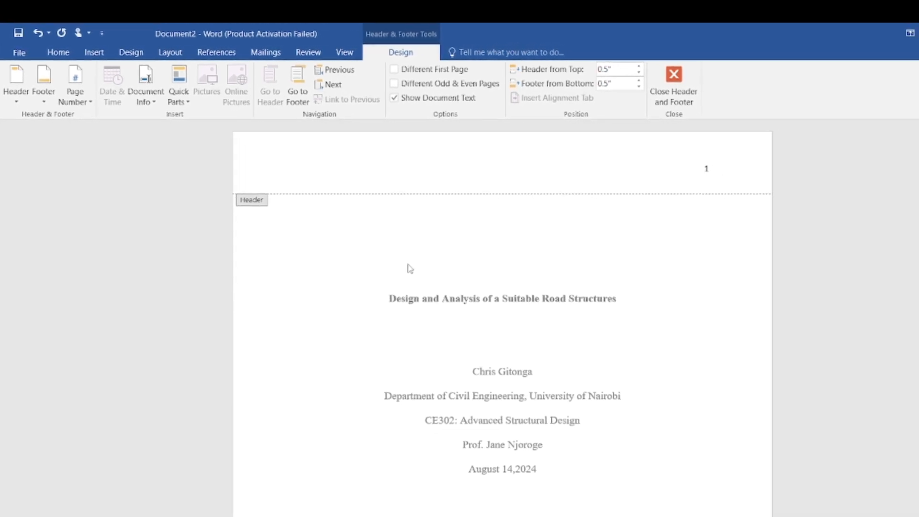
{"action": "double_click", "coordinate": [434, 277]}
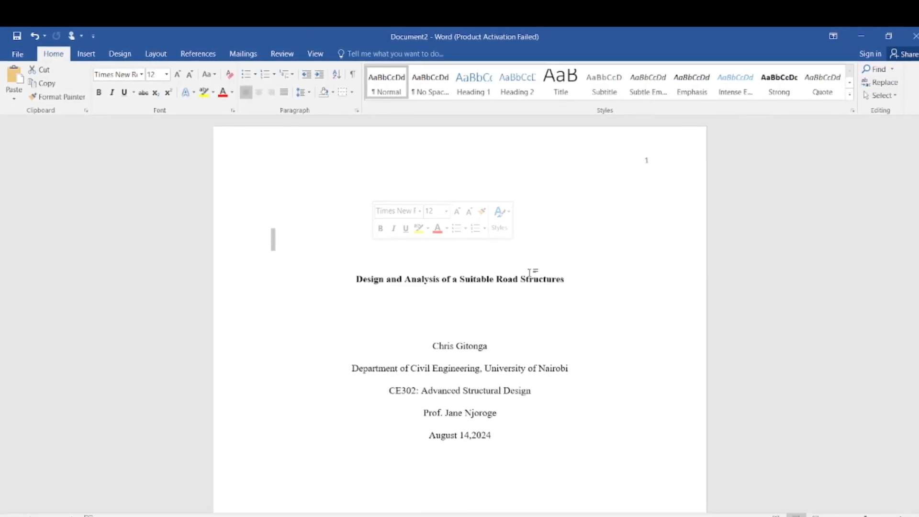
{"action": "scroll", "coordinate": [524, 273], "scroll_direction": "down", "scroll_amount": 3}
{"action": "scroll", "coordinate": [531, 260], "scroll_direction": "down", "scroll_amount": 3}
{"action": "scroll", "coordinate": [541, 251], "scroll_direction": "down", "scroll_amount": 4}
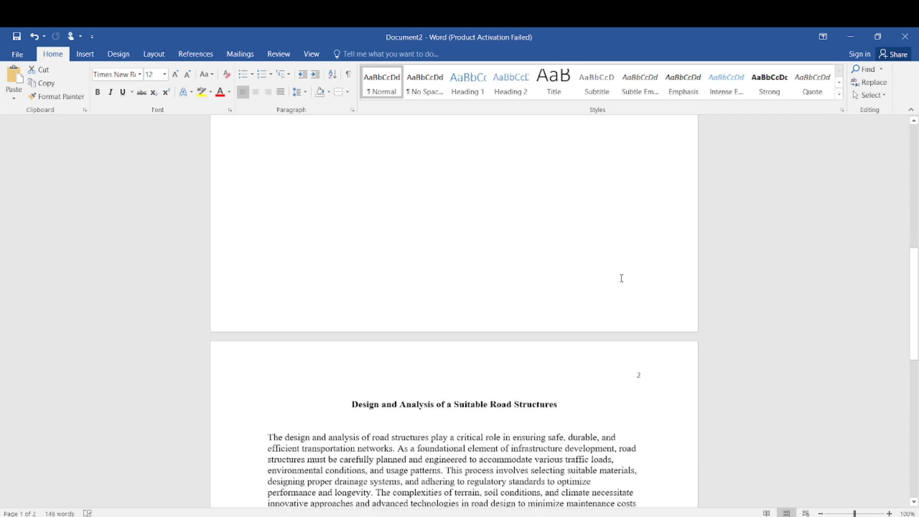
{"action": "scroll", "coordinate": [621, 278], "scroll_direction": "up", "scroll_amount": 4}
{"action": "scroll", "coordinate": [621, 280], "scroll_direction": "up", "scroll_amount": 4}
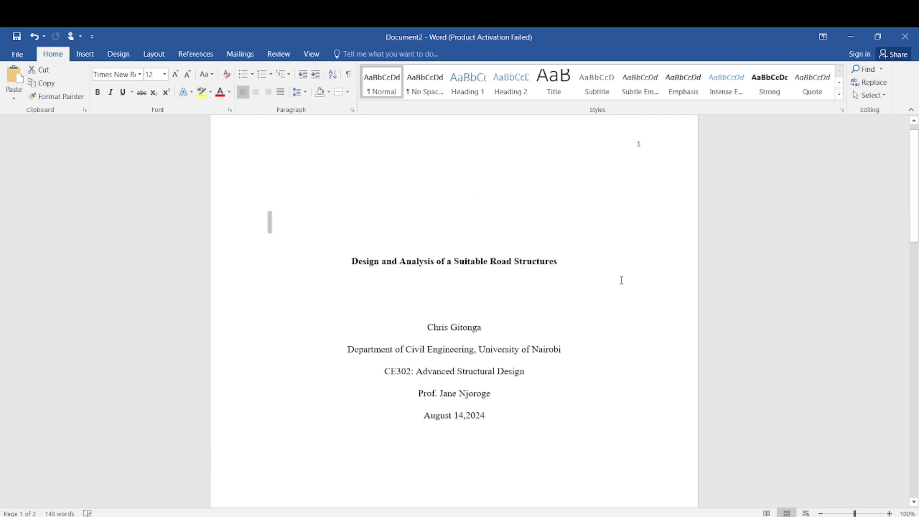
{"action": "scroll", "coordinate": [621, 280], "scroll_direction": "down", "scroll_amount": 4}
{"action": "scroll", "coordinate": [717, 187], "scroll_direction": "down", "scroll_amount": 14}
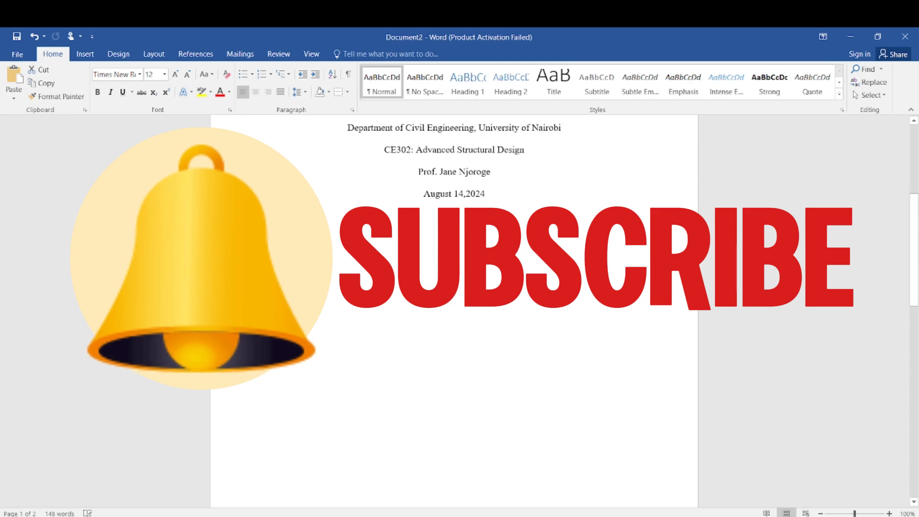
{"action": "scroll", "coordinate": [716, 188], "scroll_direction": "down", "scroll_amount": 2}
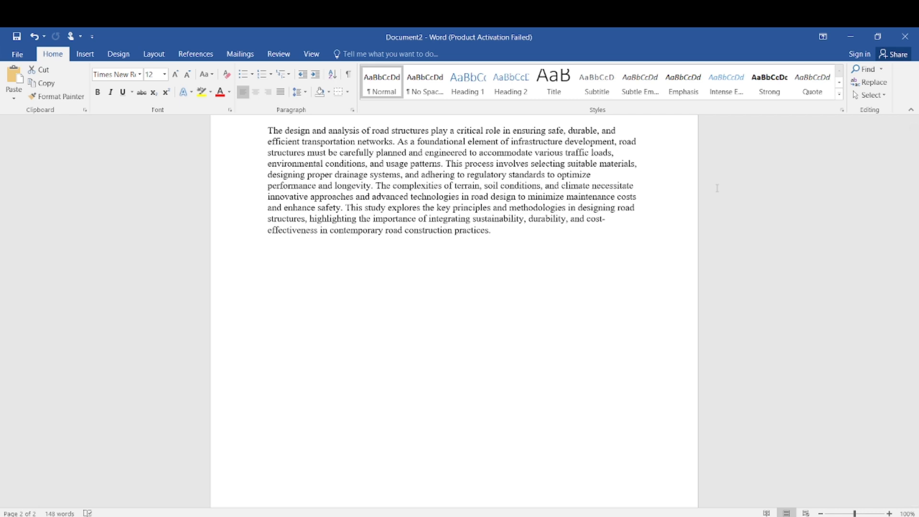
{"action": "scroll", "coordinate": [716, 188], "scroll_direction": "up", "scroll_amount": 20}
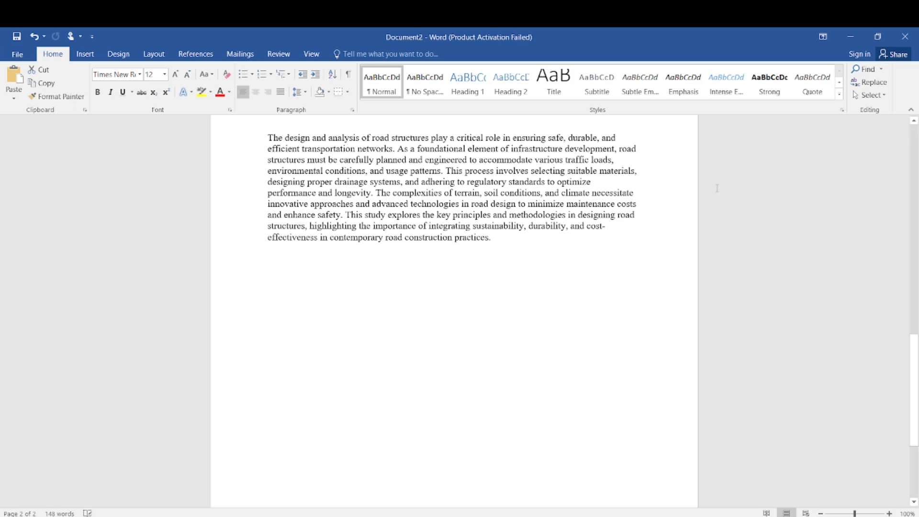
{"action": "scroll", "coordinate": [715, 200], "scroll_direction": "up", "scroll_amount": 7}
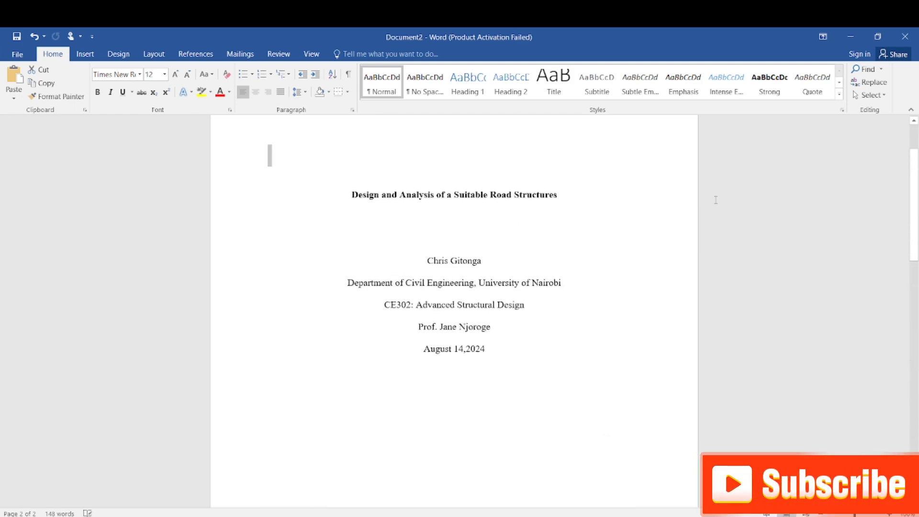